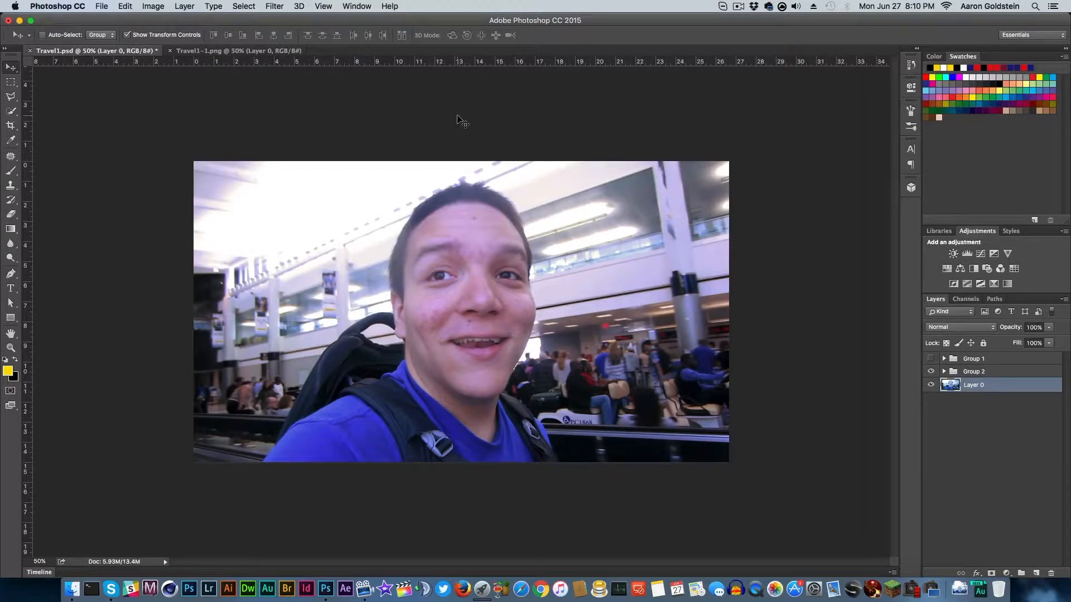
Step: In Travel1-1.png, add a Brightness/Contrast adjustment layer with brightness -10 and contrast 30
{"action": "left_click", "coordinate": [225, 52]}
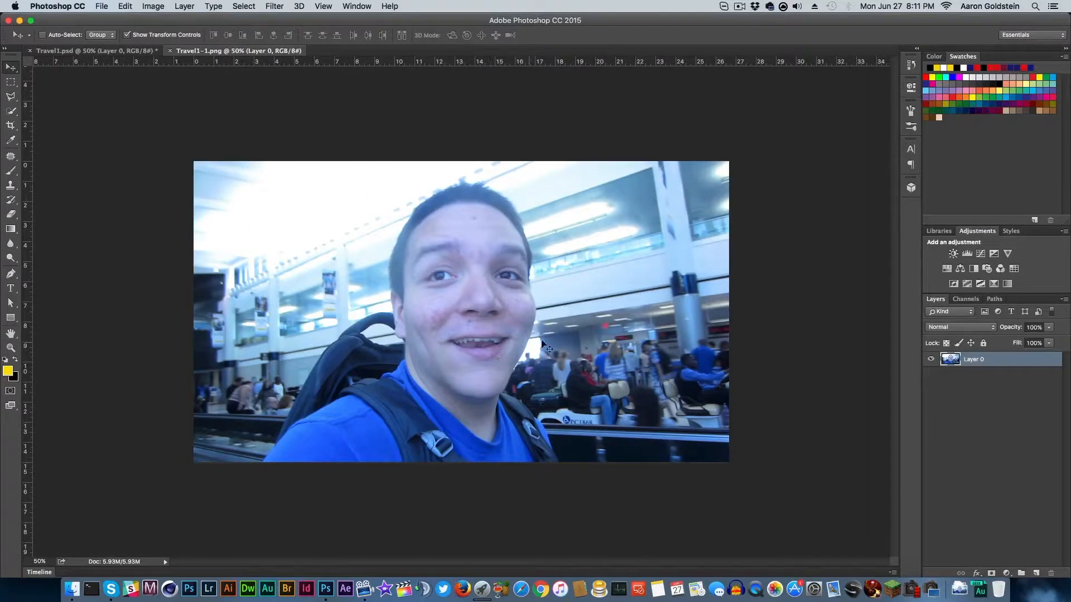
{"action": "left_click", "coordinate": [954, 254]}
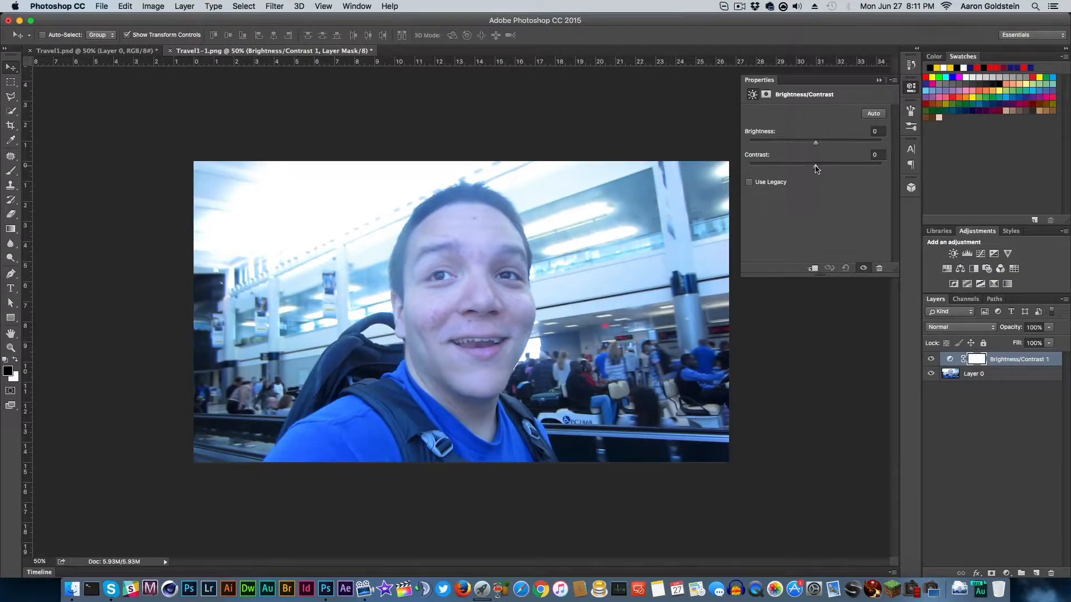
{"action": "left_click_drag", "start_coordinate": [816, 168], "coordinate": [809, 142]}
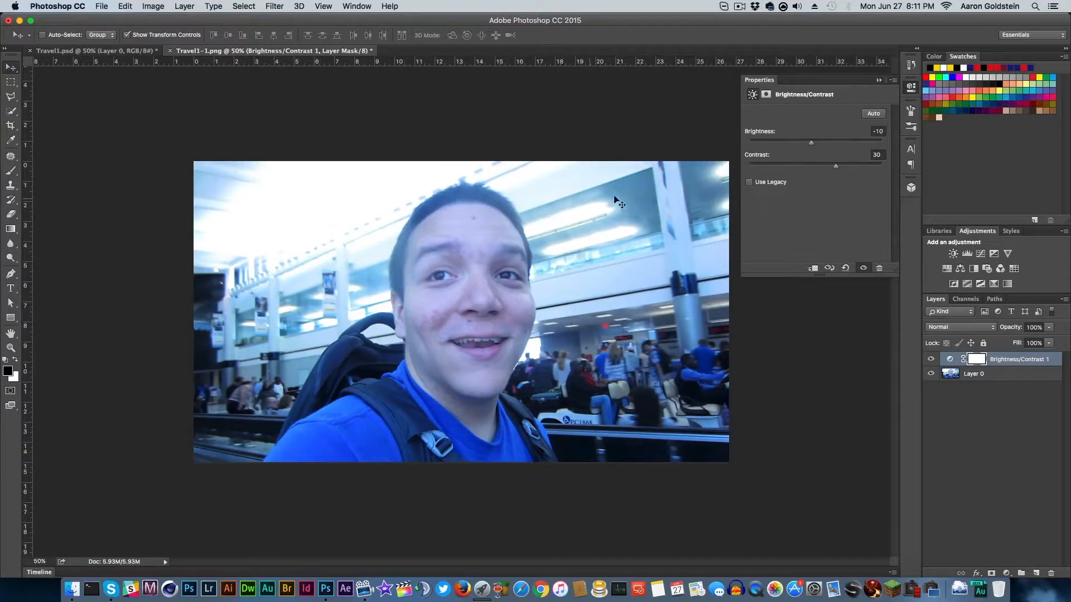
{"action": "left_click", "coordinate": [910, 87]}
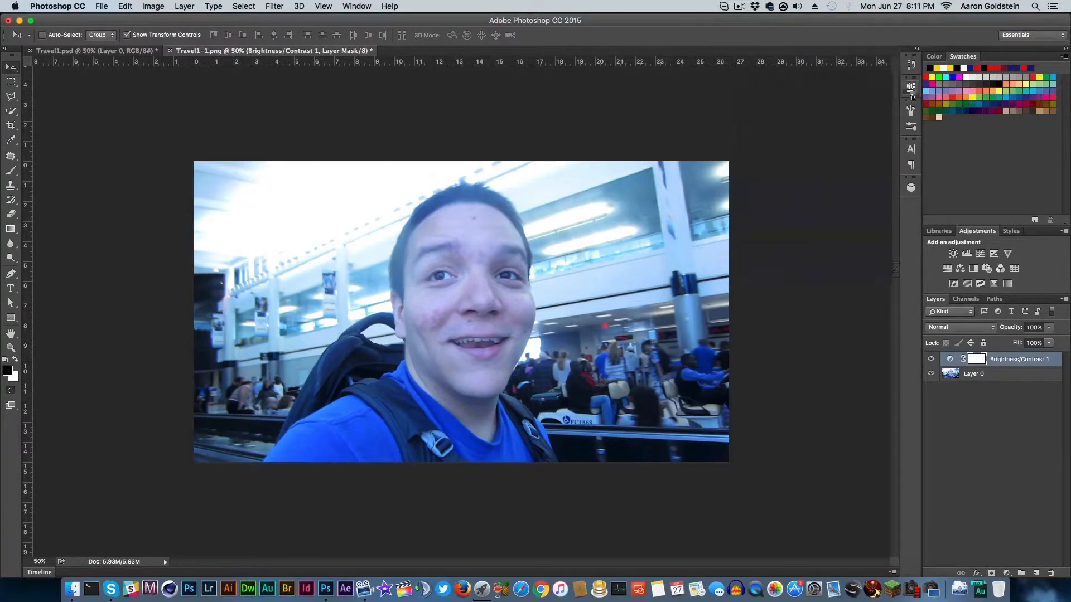
Step: Add a Levels adjustment layer with input levels 10, 0.87 and 255 and output levels 10 and 229
{"action": "left_click", "coordinate": [967, 254]}
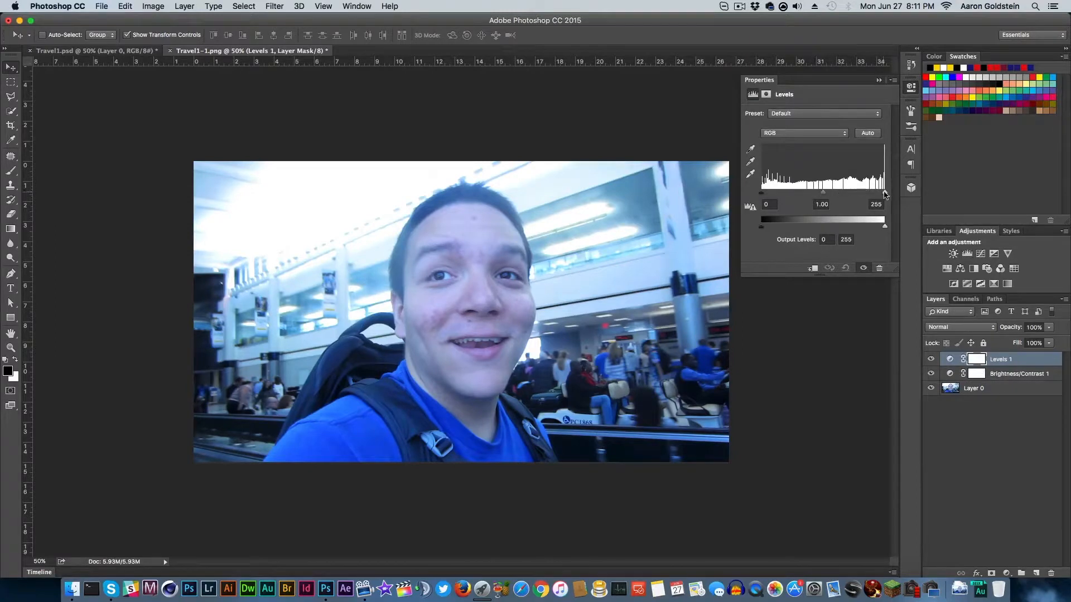
{"action": "left_click_drag", "start_coordinate": [885, 193], "coordinate": [872, 229]}
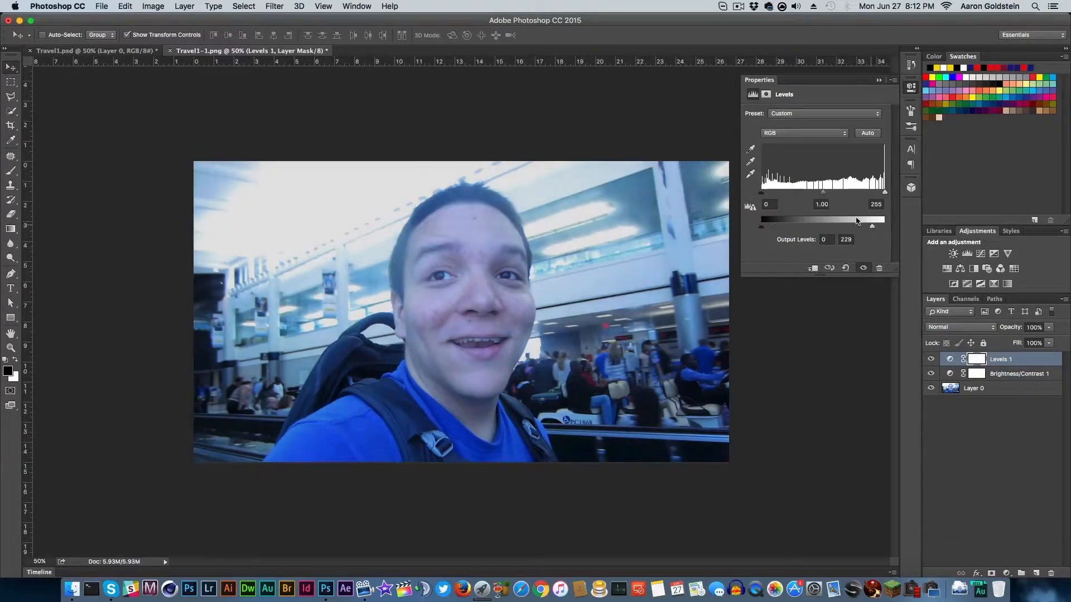
{"action": "left_click_drag", "start_coordinate": [824, 196], "coordinate": [829, 197]}
{"action": "left_click_drag", "start_coordinate": [761, 193], "coordinate": [765, 226]}
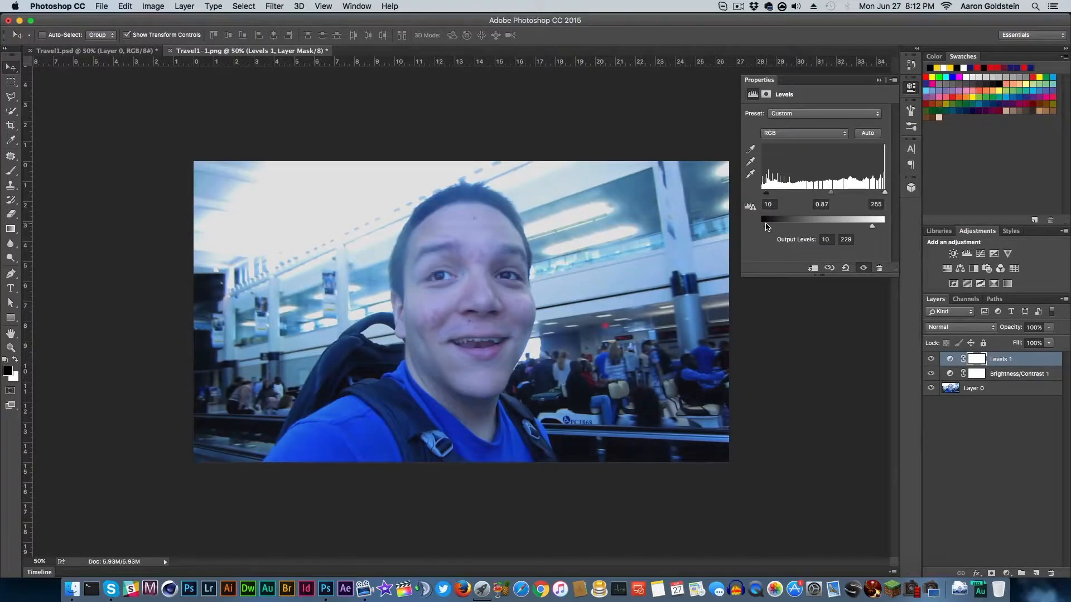
Step: Toggle the Levels layer's visibility repeatedly to compare the photo with and without the adjustment
{"action": "left_click", "coordinate": [928, 360]}
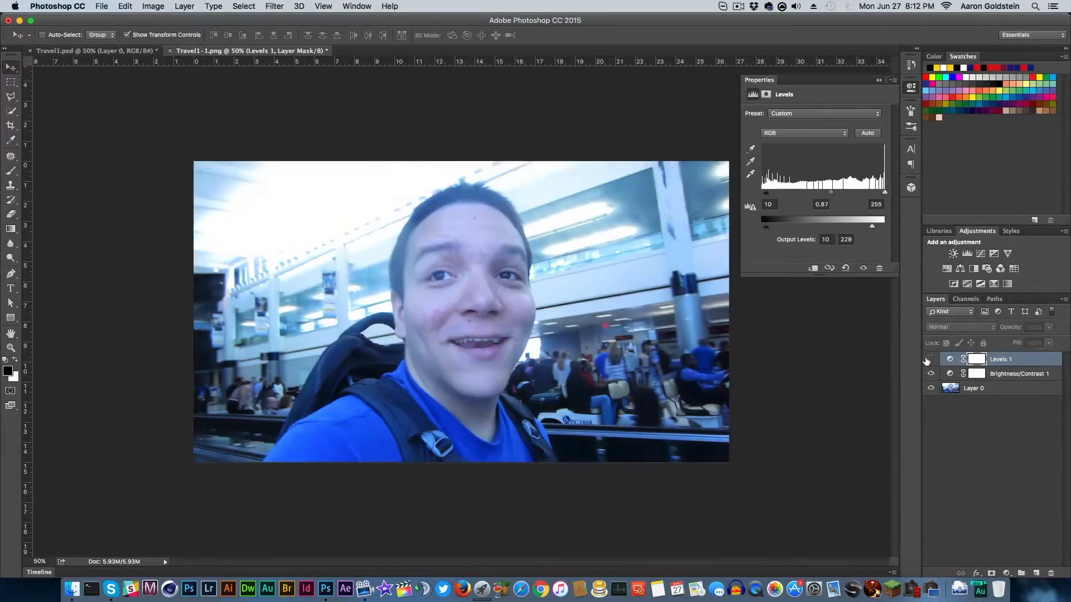
{"action": "left_click", "coordinate": [928, 360]}
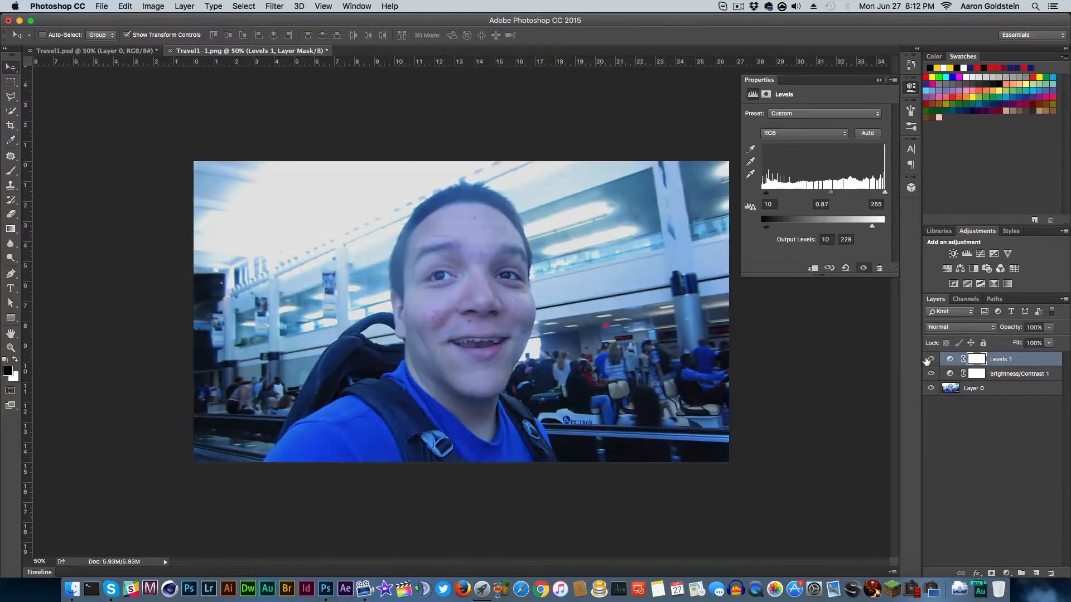
{"action": "left_click", "coordinate": [928, 360]}
{"action": "left_click", "coordinate": [928, 360]}
{"action": "left_click", "coordinate": [928, 360]}
{"action": "left_click", "coordinate": [928, 359]}
{"action": "left_click", "coordinate": [929, 360]}
{"action": "left_click", "coordinate": [928, 359]}
Step: Compare the current edit with the finished version in Travel1.psd by alternating between the two documents
{"action": "left_click", "coordinate": [88, 53]}
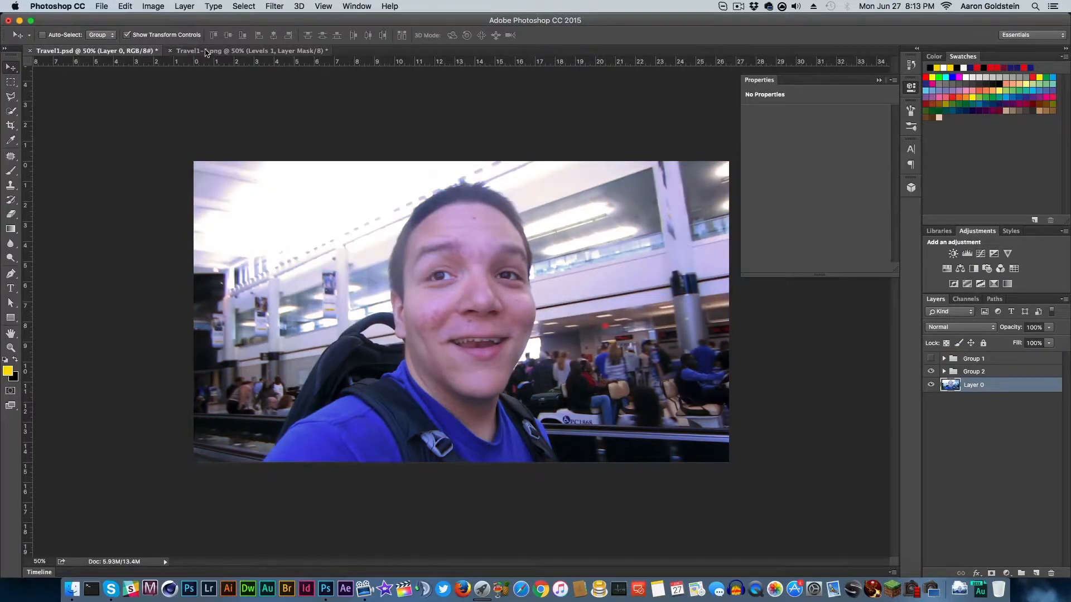
{"action": "left_click", "coordinate": [211, 51]}
{"action": "left_click", "coordinate": [102, 52]}
{"action": "left_click", "coordinate": [245, 51]}
{"action": "left_click", "coordinate": [130, 52]}
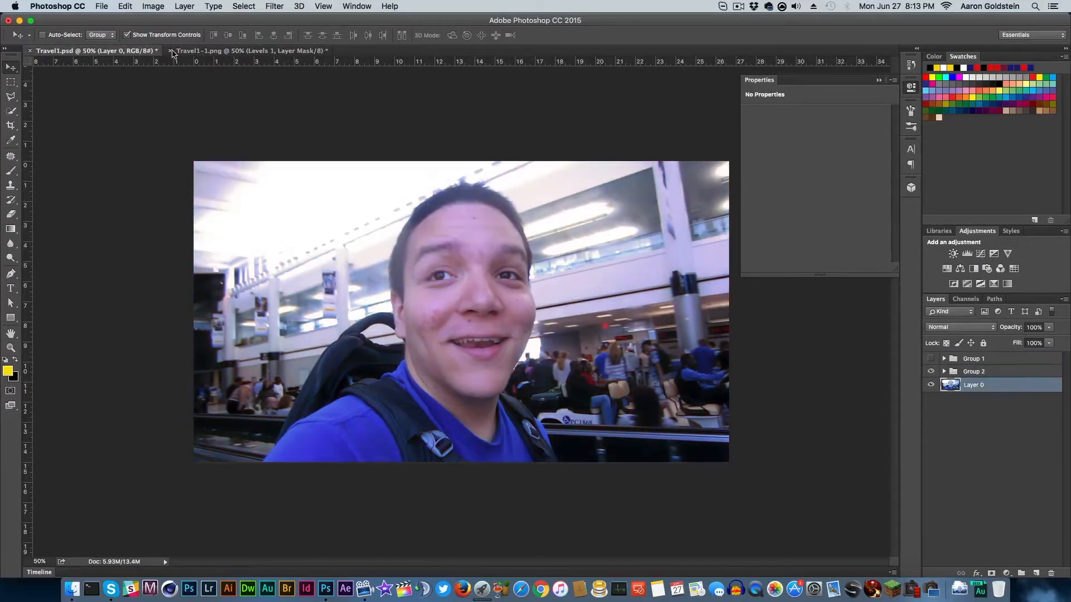
Step: Return to Travel1-1.png and add a Curves adjustment layer above the Levels layer
{"action": "left_click", "coordinate": [237, 53]}
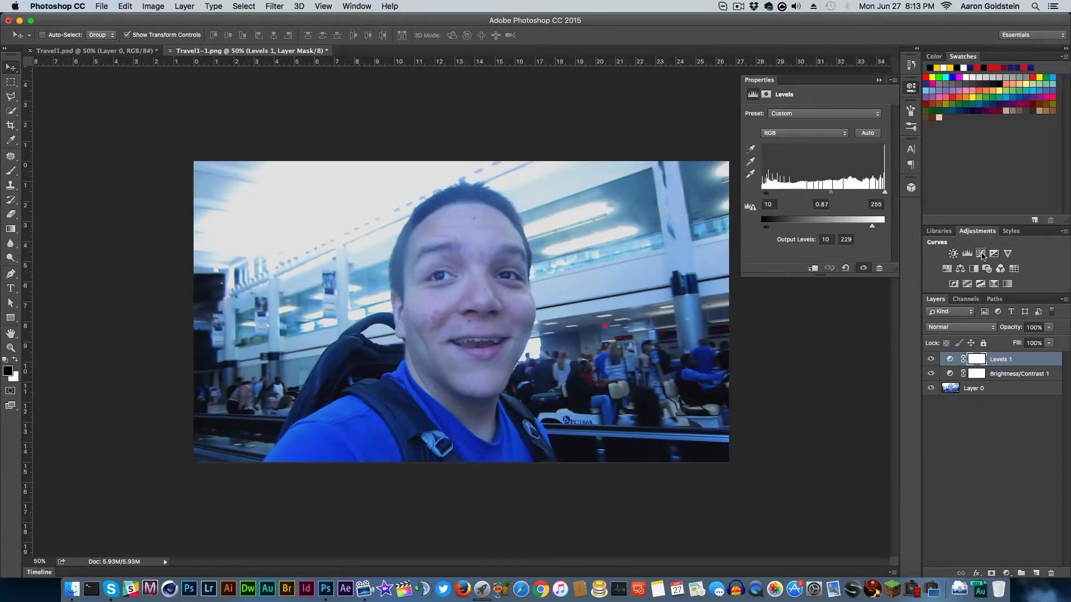
{"action": "left_click", "coordinate": [981, 254]}
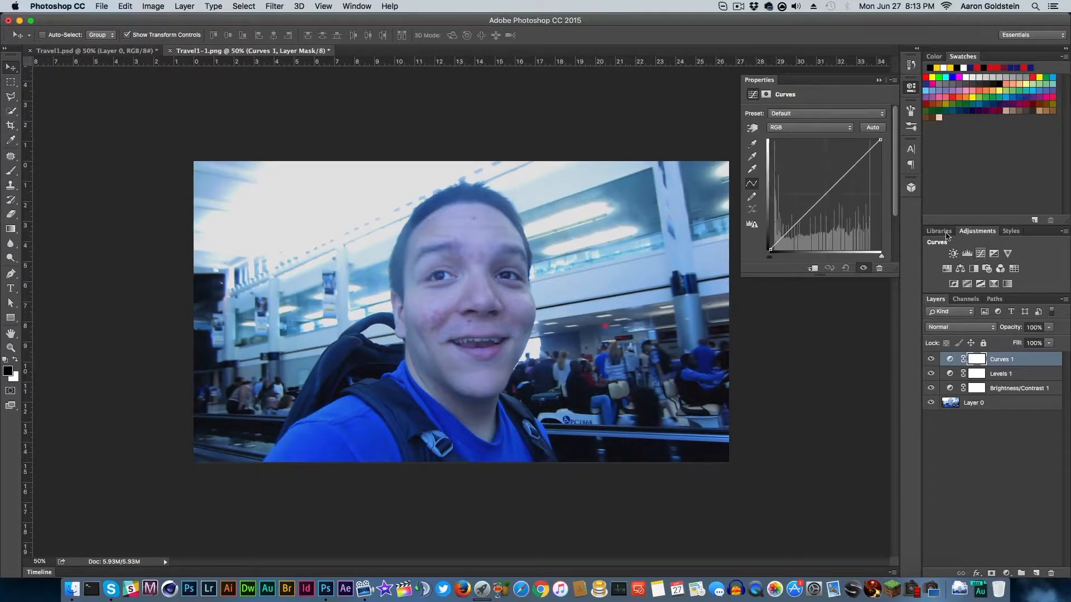
{"action": "left_click", "coordinate": [818, 128]}
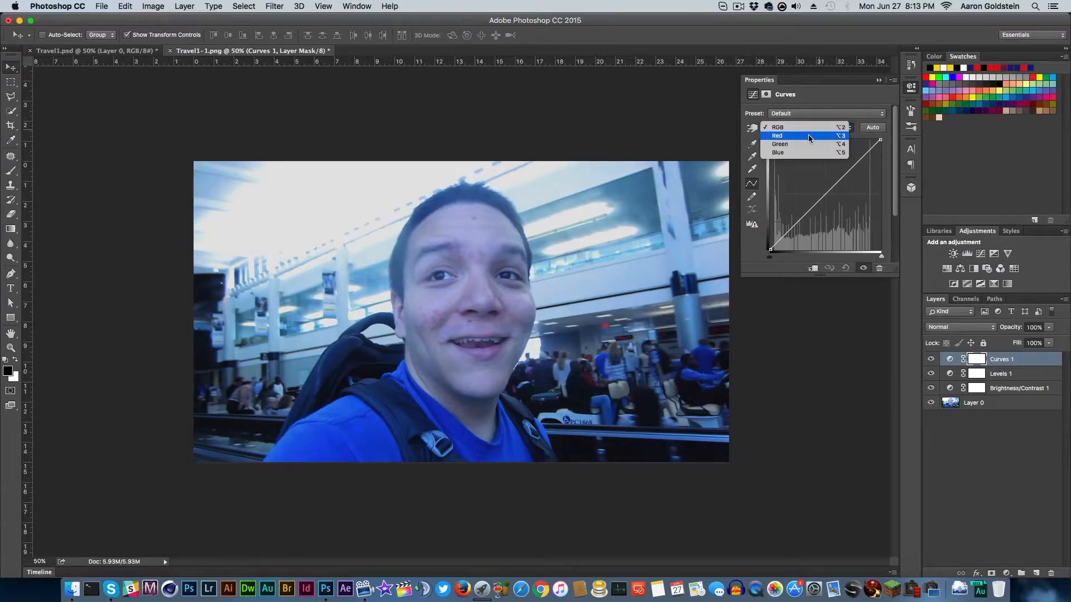
{"action": "left_click", "coordinate": [804, 152]}
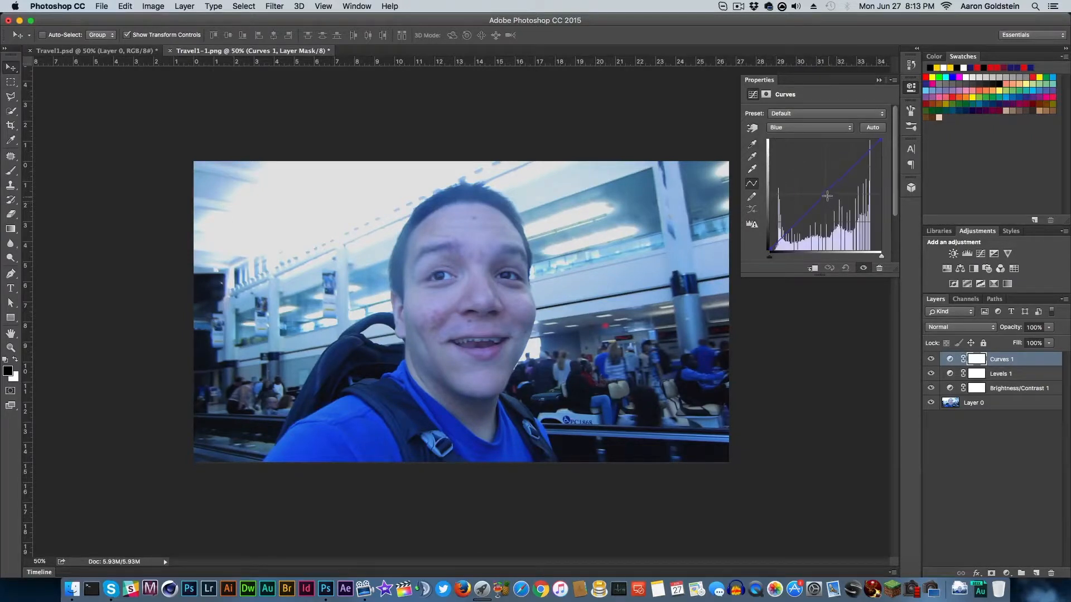
{"action": "mouse_move", "coordinate": [827, 195]}
{"action": "left_mouse_down"}
{"action": "mouse_move", "coordinate": [833, 202]}
{"action": "mouse_move", "coordinate": [807, 160]}
{"action": "mouse_move", "coordinate": [831, 185]}
{"action": "left_mouse_up"}
{"action": "left_click", "coordinate": [845, 268]}
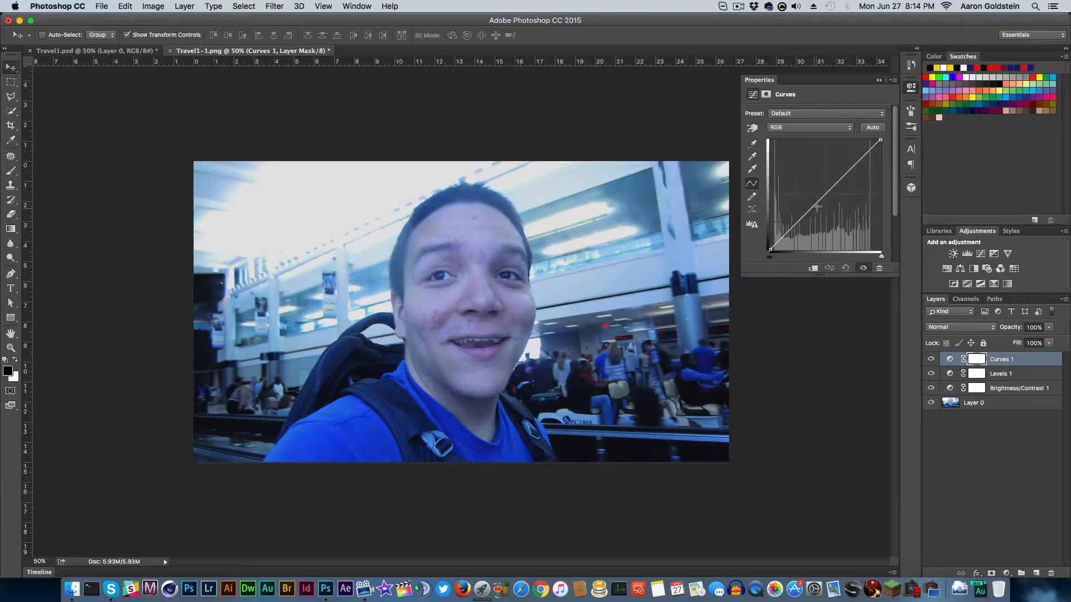
{"action": "left_click_drag", "start_coordinate": [829, 191], "coordinate": [839, 203]}
{"action": "key", "text": "super+z"}
Step: Pull the midtones of the Blue channel's curve down to reduce the photo's blue cast
{"action": "left_click", "coordinate": [805, 128]}
{"action": "left_click", "coordinate": [806, 152]}
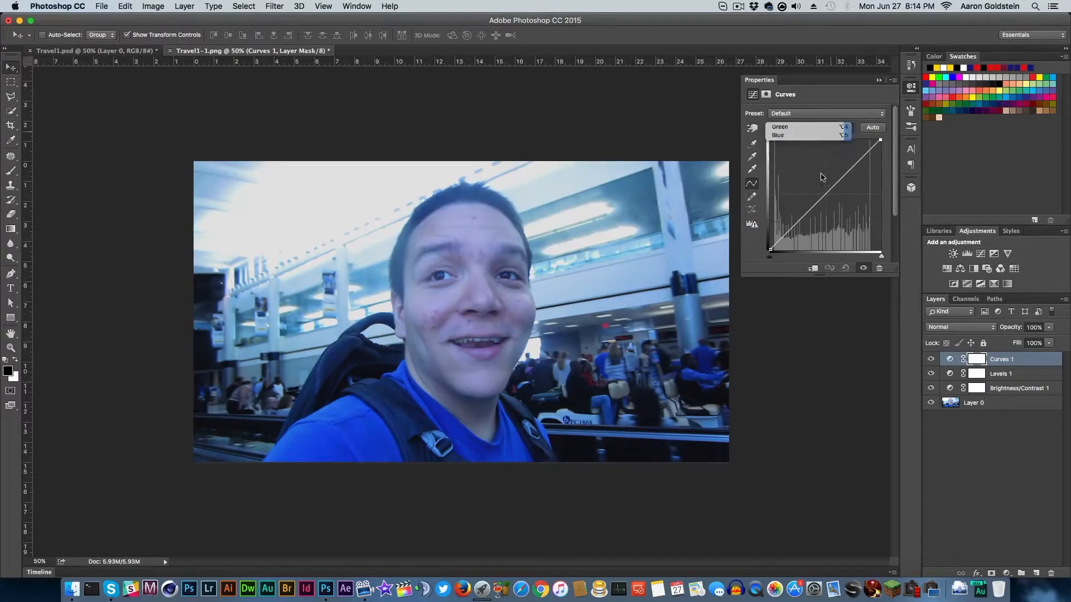
{"action": "left_click_drag", "start_coordinate": [827, 194], "coordinate": [840, 191]}
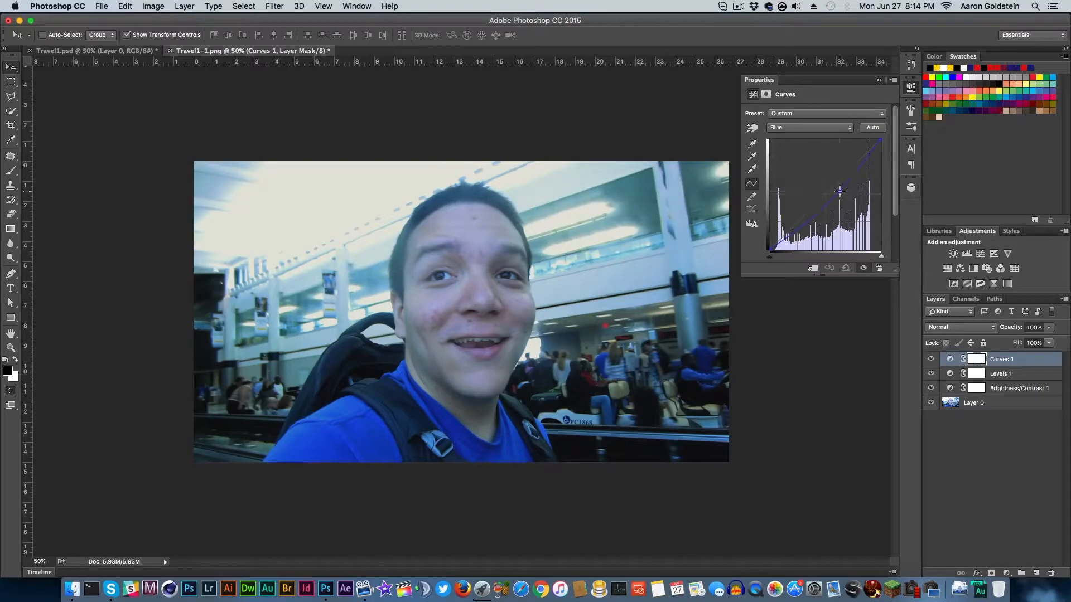
Step: Lower the Green channel's curve slightly with a point in the brighter midtones
{"action": "left_click", "coordinate": [828, 127]}
{"action": "left_click", "coordinate": [831, 119]}
{"action": "left_click_drag", "start_coordinate": [828, 196], "coordinate": [855, 168]}
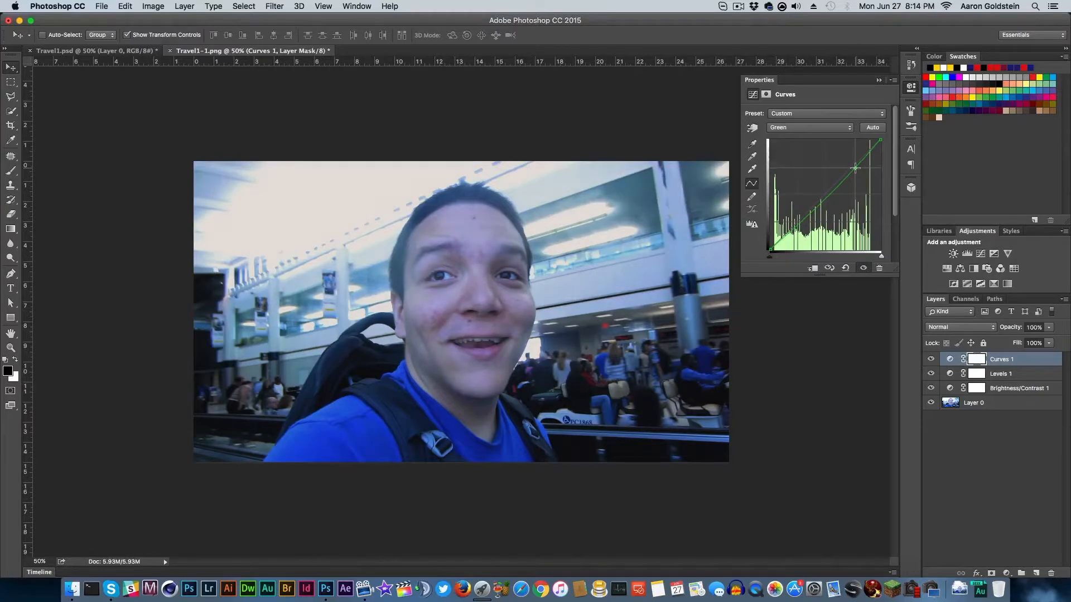
Step: Raise the midtones of the Red channel's curve to warm up the photo
{"action": "left_click", "coordinate": [808, 128]}
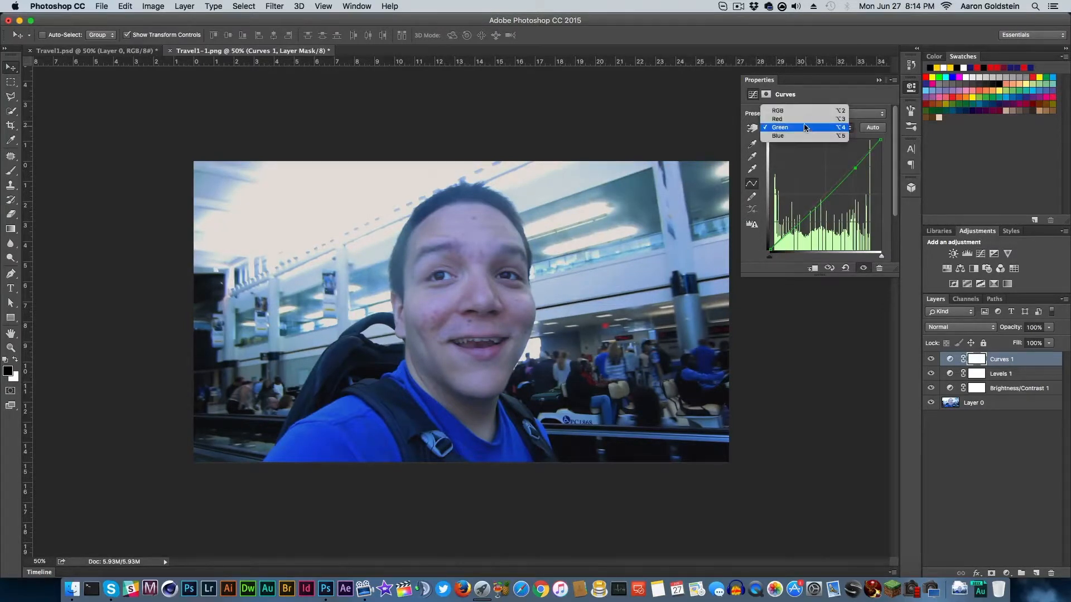
{"action": "left_click", "coordinate": [803, 119]}
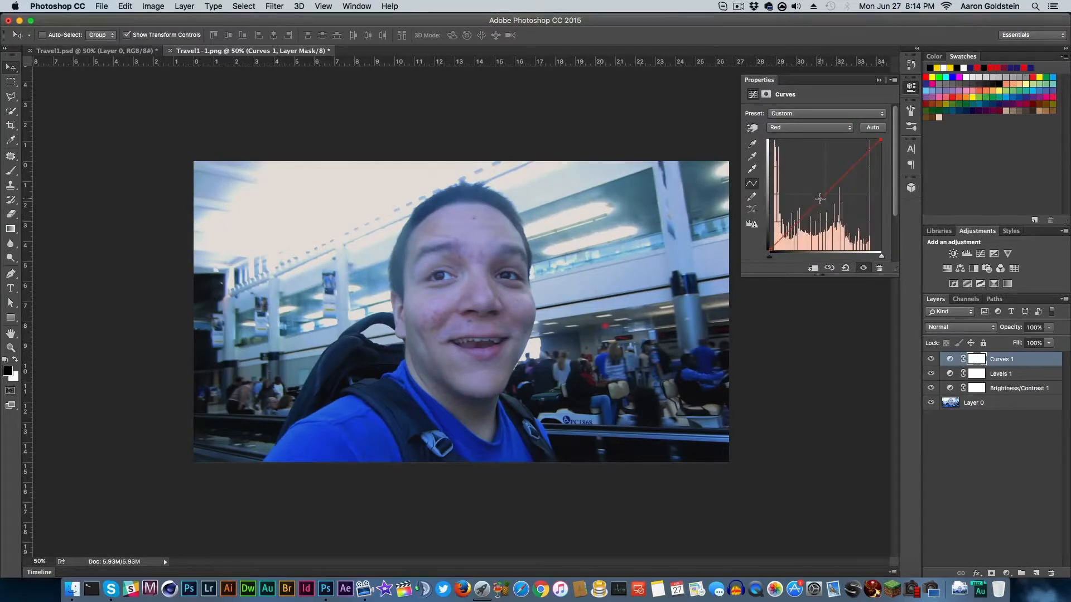
{"action": "mouse_move", "coordinate": [822, 198]}
{"action": "left_mouse_down"}
{"action": "mouse_move", "coordinate": [806, 159]}
{"action": "mouse_move", "coordinate": [819, 181]}
{"action": "left_mouse_up"}
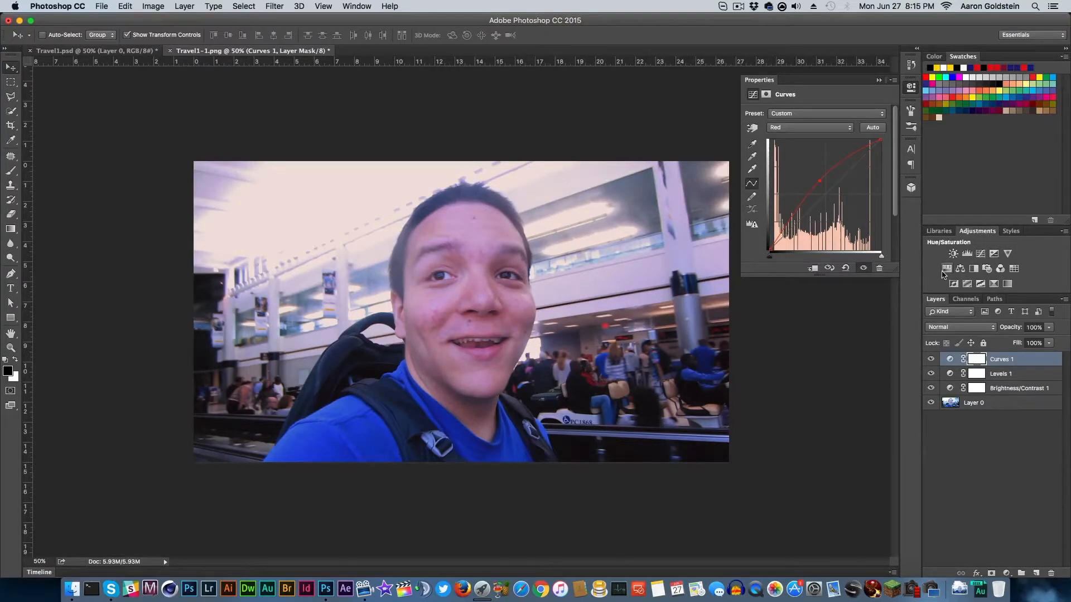
Step: Add a Color Balance adjustment layer with midtones at Cyan-Red -3, Magenta-Green +10 and Yellow-Blue -10
{"action": "left_click", "coordinate": [960, 270]}
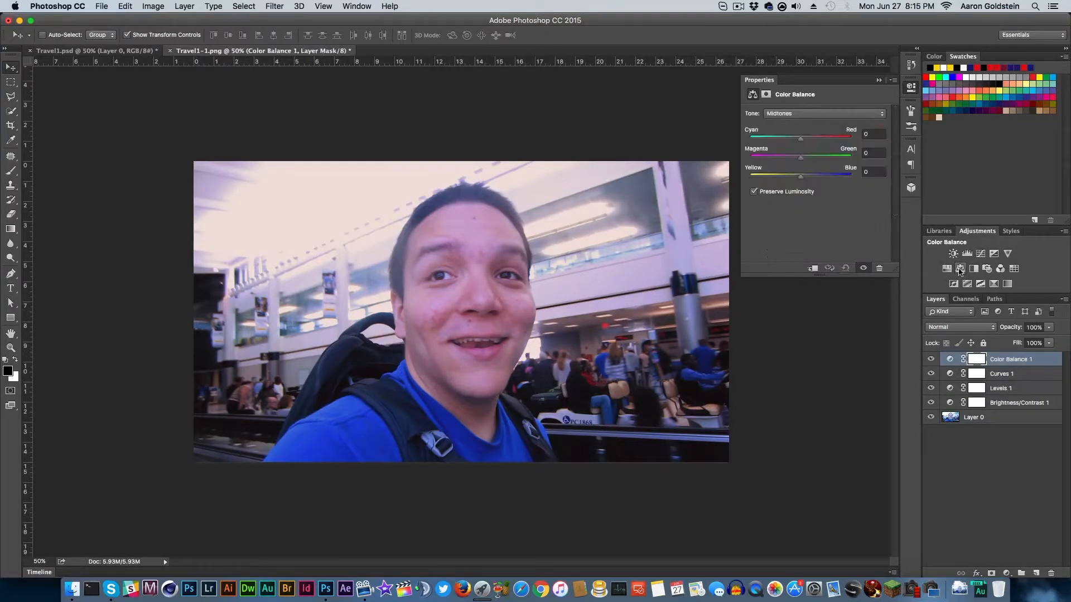
{"action": "mouse_move", "coordinate": [800, 139]}
{"action": "left_mouse_down"}
{"action": "mouse_move", "coordinate": [812, 143]}
{"action": "mouse_move", "coordinate": [791, 142]}
{"action": "mouse_move", "coordinate": [800, 142]}
{"action": "left_mouse_up"}
{"action": "left_click_drag", "start_coordinate": [801, 161], "coordinate": [809, 163]}
{"action": "left_click_drag", "start_coordinate": [800, 179], "coordinate": [793, 177]}
Step: Toggle the Color Balance layer's visibility repeatedly to compare the photo's colors before and after
{"action": "left_click", "coordinate": [931, 360]}
{"action": "left_click", "coordinate": [930, 360]}
{"action": "left_click", "coordinate": [930, 359]}
{"action": "left_click", "coordinate": [930, 359]}
{"action": "left_click", "coordinate": [930, 359]}
{"action": "left_click", "coordinate": [931, 359]}
{"action": "left_click", "coordinate": [930, 360]}
{"action": "left_click", "coordinate": [930, 359]}
{"action": "left_click", "coordinate": [931, 360]}
{"action": "left_click", "coordinate": [931, 360]}
{"action": "left_click", "coordinate": [930, 359]}
{"action": "left_click", "coordinate": [931, 359]}
{"action": "left_click", "coordinate": [929, 360]}
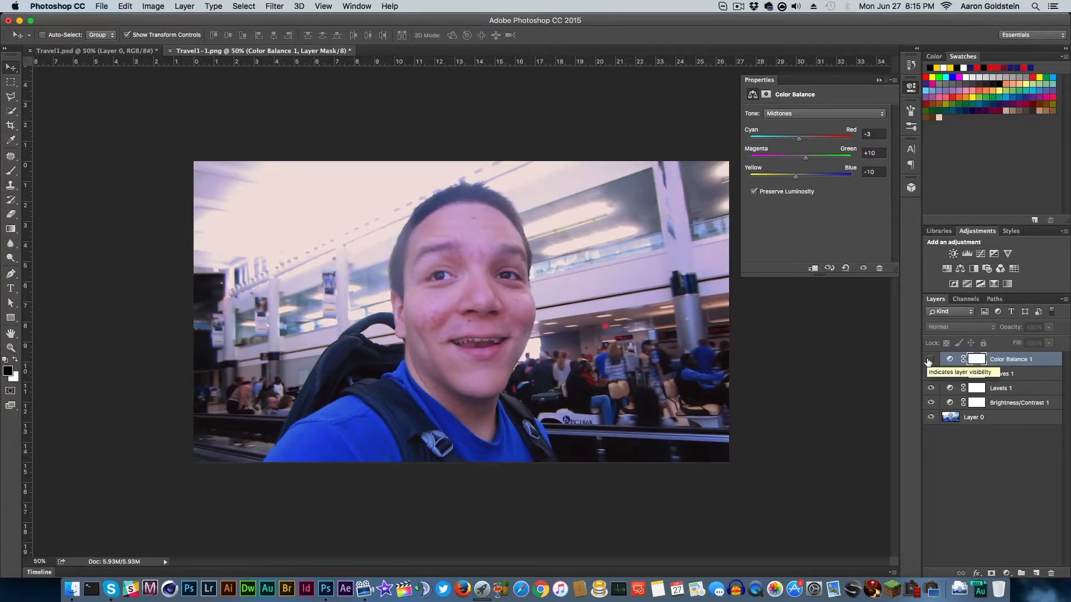
{"action": "left_click", "coordinate": [929, 360]}
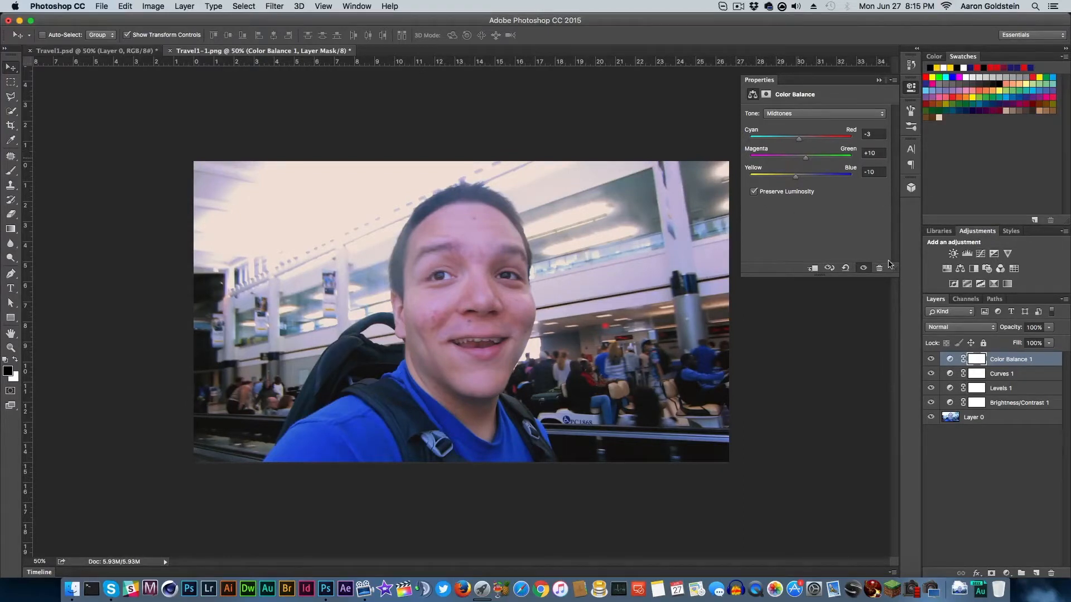
Step: Add a Vibrance adjustment layer and set its vibrance to +40
{"action": "left_click", "coordinate": [1007, 254]}
{"action": "left_click_drag", "start_coordinate": [815, 125], "coordinate": [851, 130]}
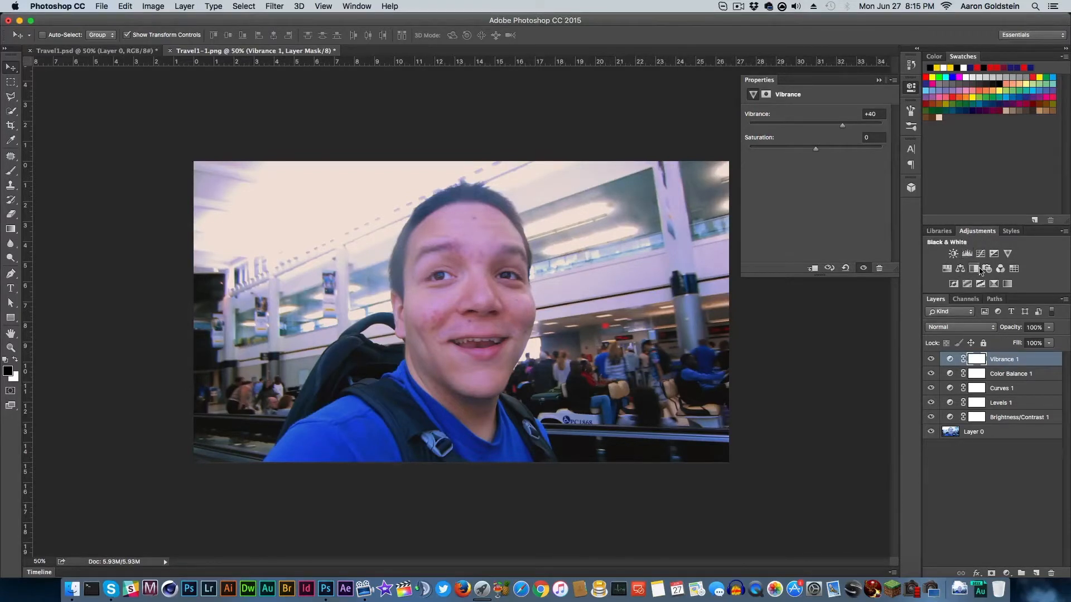
Step: Add a Photo Filter adjustment layer using Warming Filter (81) with a density of 15%
{"action": "left_click", "coordinate": [987, 269]}
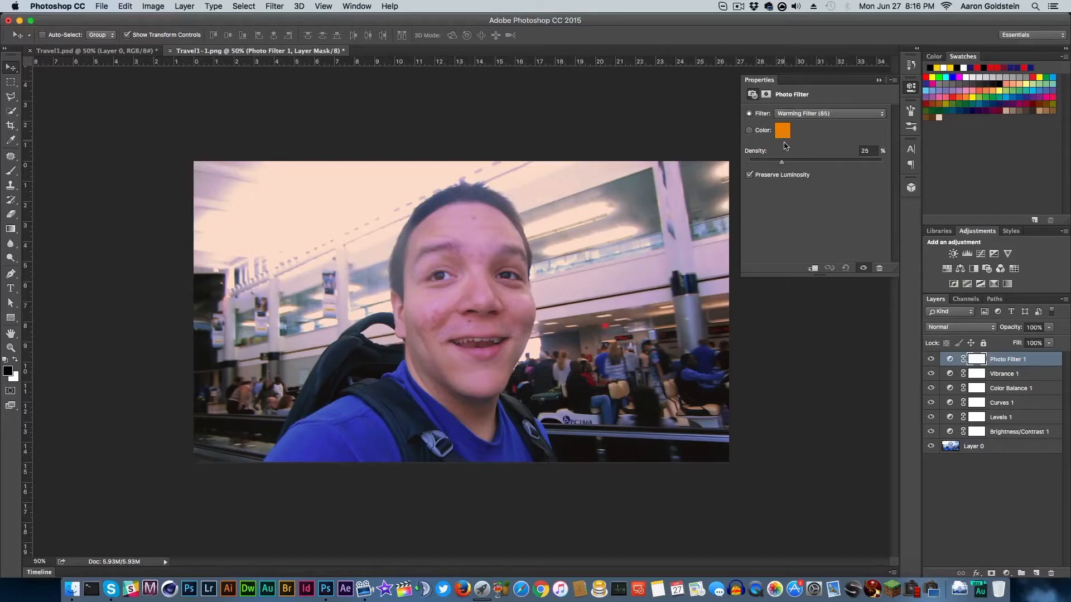
{"action": "left_click", "coordinate": [797, 114]}
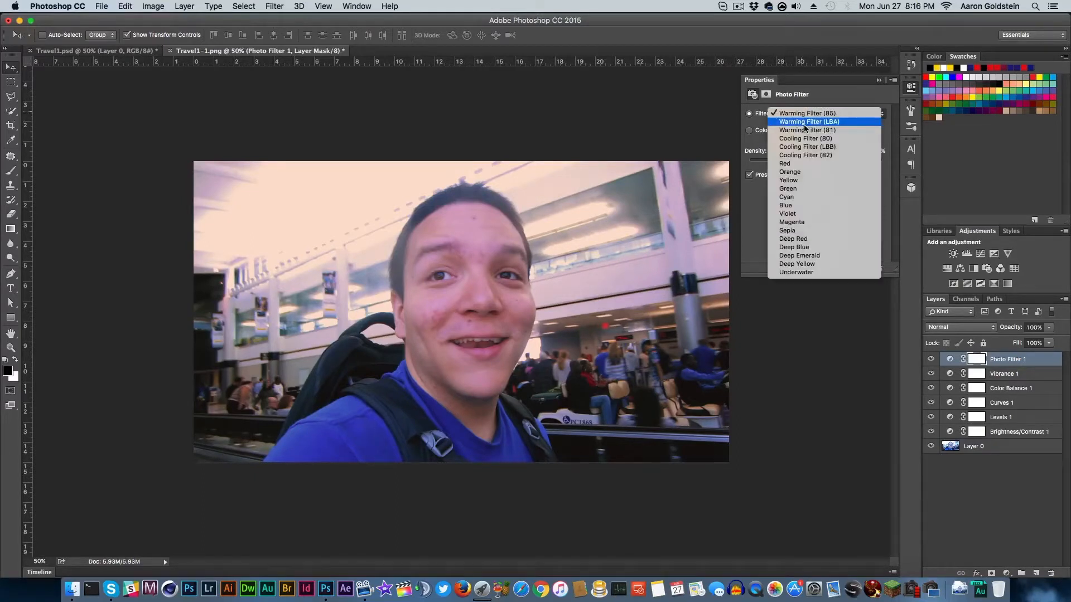
{"action": "left_click", "coordinate": [804, 128]}
{"action": "left_click", "coordinate": [811, 115]}
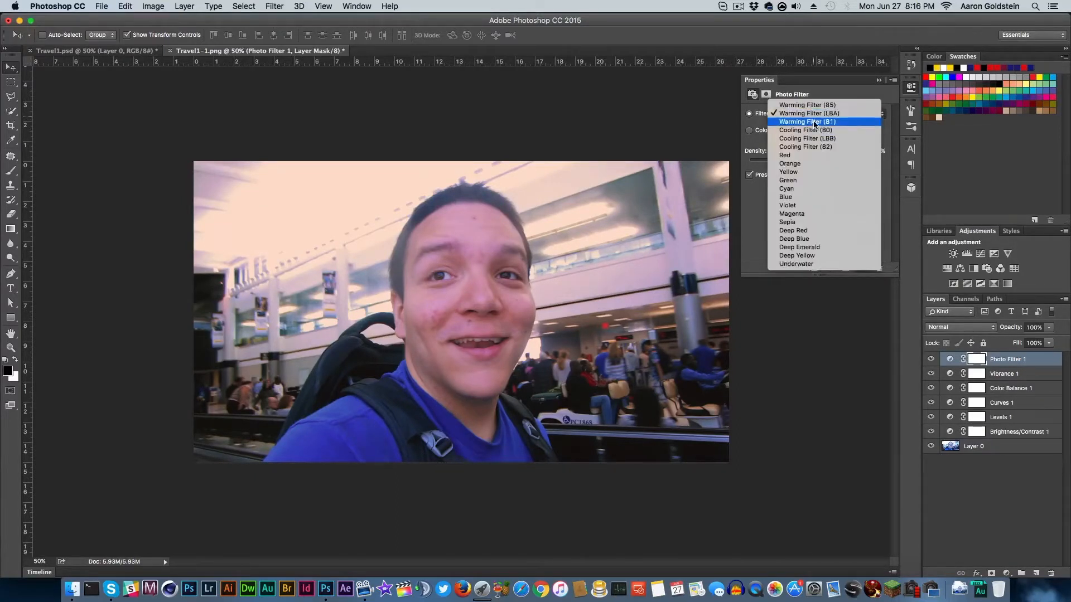
{"action": "left_click", "coordinate": [814, 122]}
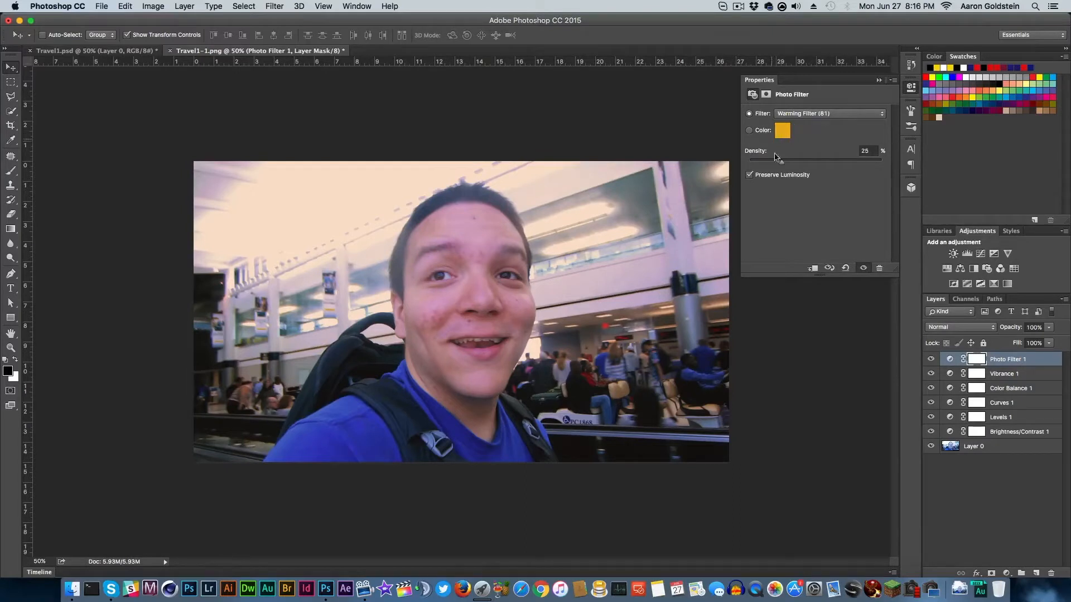
{"action": "left_click_drag", "start_coordinate": [780, 166], "coordinate": [777, 165]}
Step: Toggle the Photo Filter layer's visibility repeatedly to check its warming effect on the photo
{"action": "left_click", "coordinate": [929, 360]}
{"action": "left_click", "coordinate": [929, 359]}
{"action": "left_click", "coordinate": [929, 360]}
{"action": "left_click", "coordinate": [929, 359]}
{"action": "left_click", "coordinate": [929, 360]}
{"action": "left_click", "coordinate": [929, 360]}
{"action": "left_click", "coordinate": [929, 359]}
Step: Remove the dark spot on the forehead on Layer 0 using the Spot Healing Brush at size 50
{"action": "left_click", "coordinate": [10, 185]}
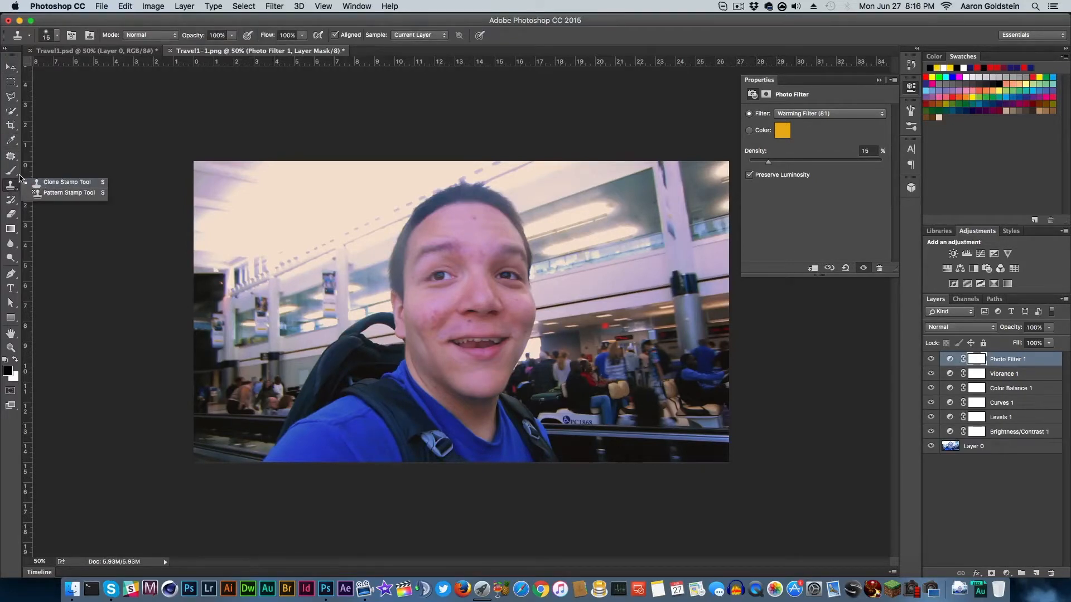
{"action": "left_click", "coordinate": [10, 170]}
{"action": "left_click", "coordinate": [13, 157]}
{"action": "left_click", "coordinate": [13, 158]}
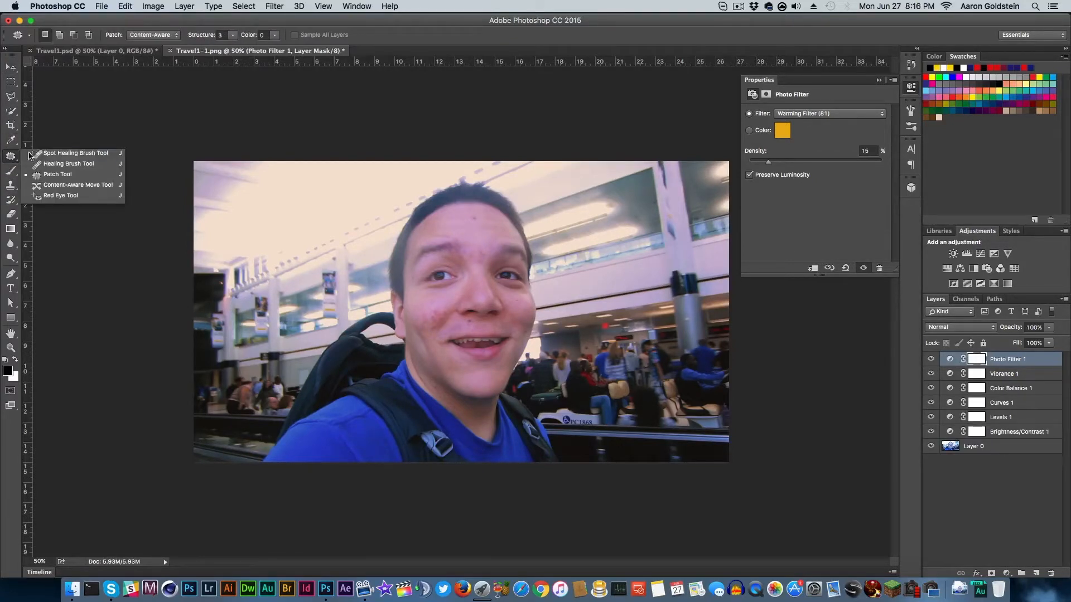
{"action": "left_click", "coordinate": [50, 156]}
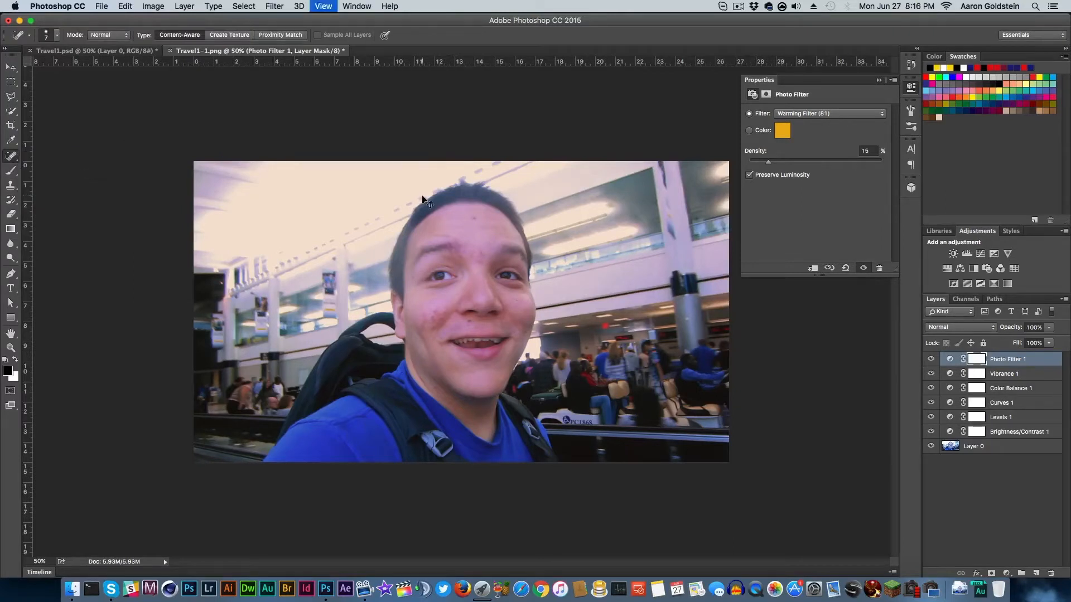
{"action": "key", "text": "super+plus"}
{"action": "key", "text": "super+plus"}
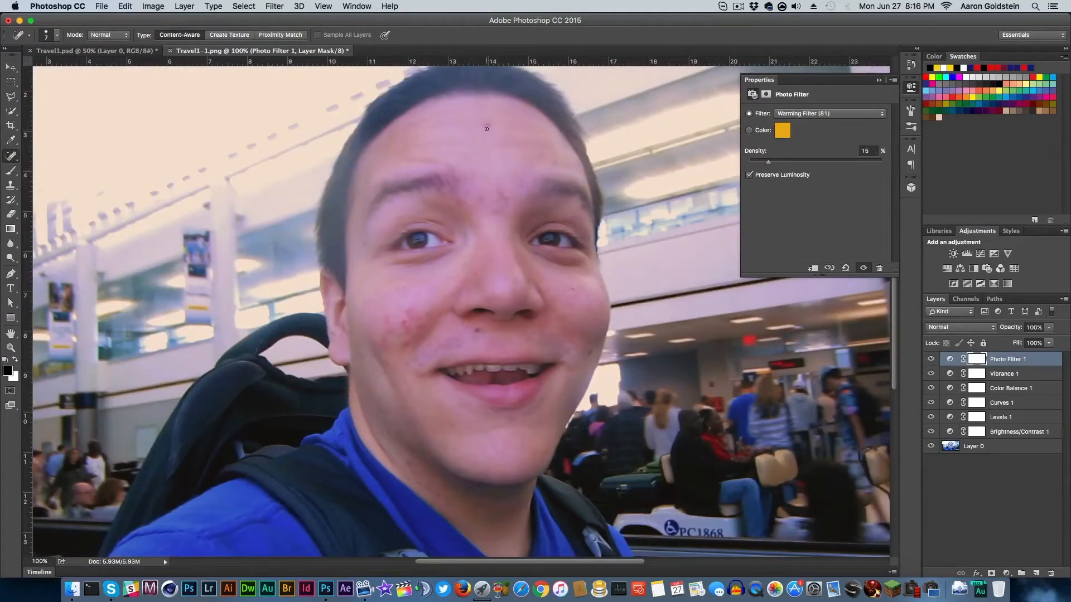
{"action": "key", "text": "bracketright"}
{"action": "key", "text": "bracketright"}
{"action": "key", "text": "bracketright"}
{"action": "key", "text": "bracketright"}
{"action": "key", "text": "bracketright"}
{"action": "key", "text": "bracketright"}
{"action": "left_click", "coordinate": [951, 449]}
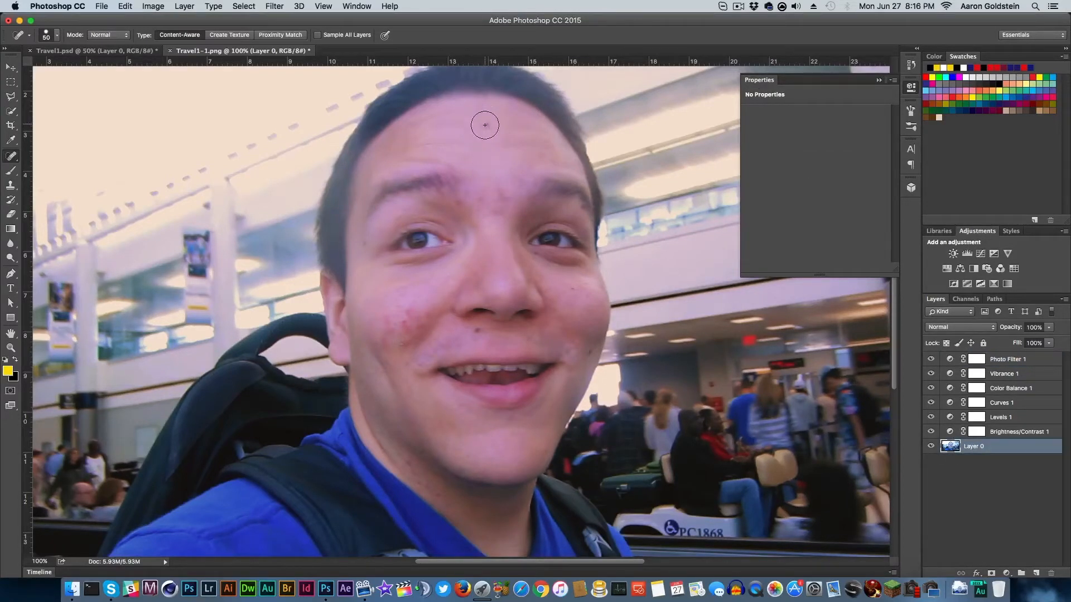
{"action": "left_click", "coordinate": [486, 120]}
Step: Heal the remaining blemishes on the cheeks, above the lip and between the eyebrows with the brush size reduced to 25
{"action": "key", "text": "bracketleft"}
{"action": "key", "text": "bracketleft"}
{"action": "key", "text": "bracketleft"}
{"action": "key", "text": "bracketleft"}
{"action": "key", "text": "bracketleft"}
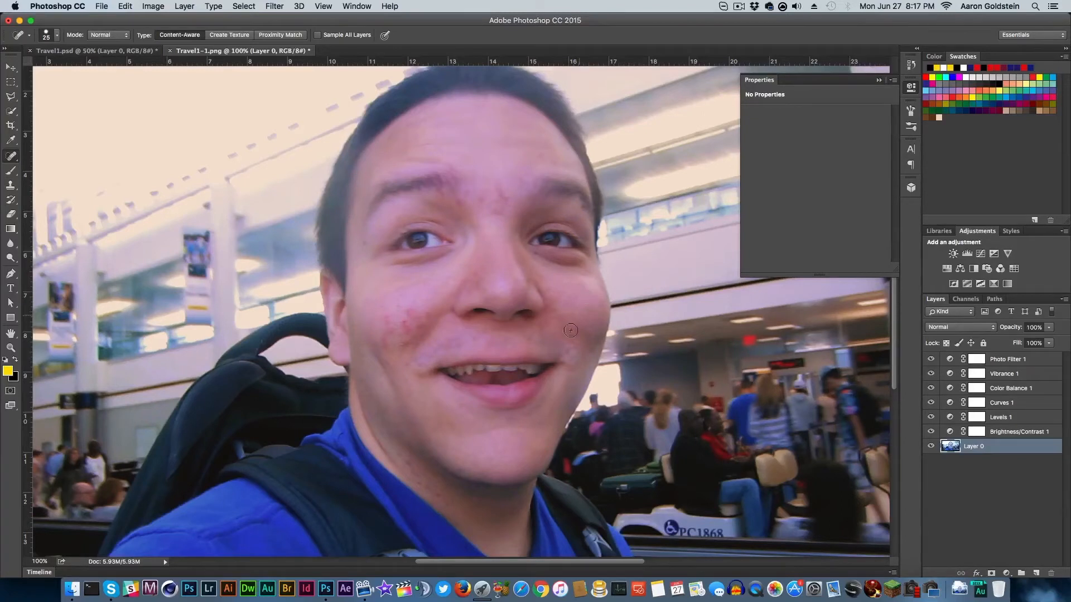
{"action": "mouse_move", "coordinate": [408, 313]}
{"action": "left_mouse_down"}
{"action": "mouse_move", "coordinate": [426, 315]}
{"action": "mouse_move", "coordinate": [407, 331]}
{"action": "mouse_move", "coordinate": [386, 319]}
{"action": "mouse_move", "coordinate": [389, 341]}
{"action": "left_mouse_up"}
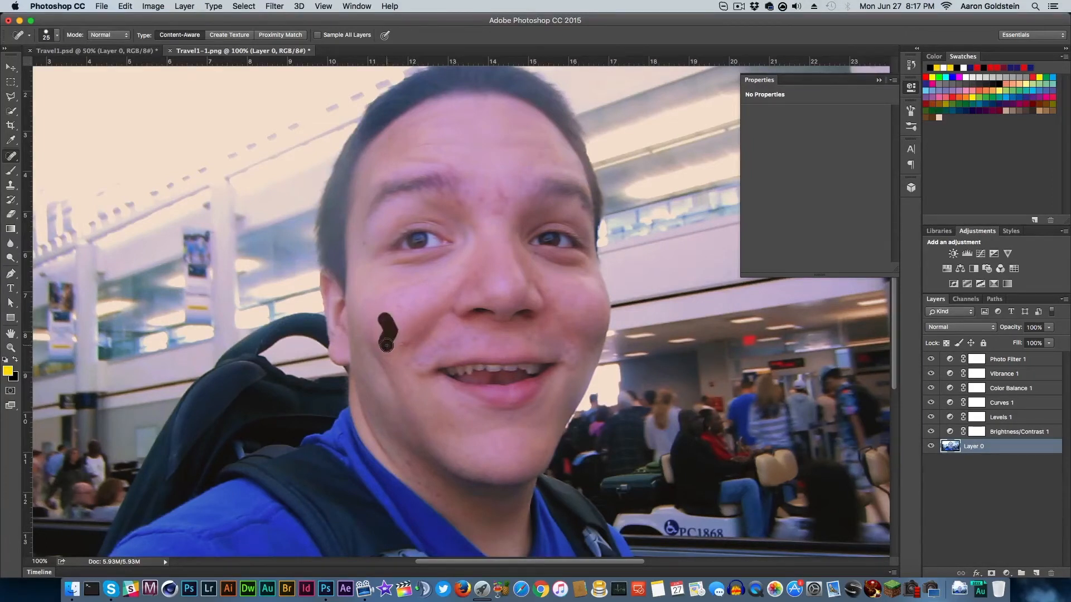
{"action": "mouse_move", "coordinate": [507, 191]}
{"action": "left_mouse_down"}
{"action": "mouse_move", "coordinate": [493, 210]}
{"action": "mouse_move", "coordinate": [473, 200]}
{"action": "left_mouse_up"}
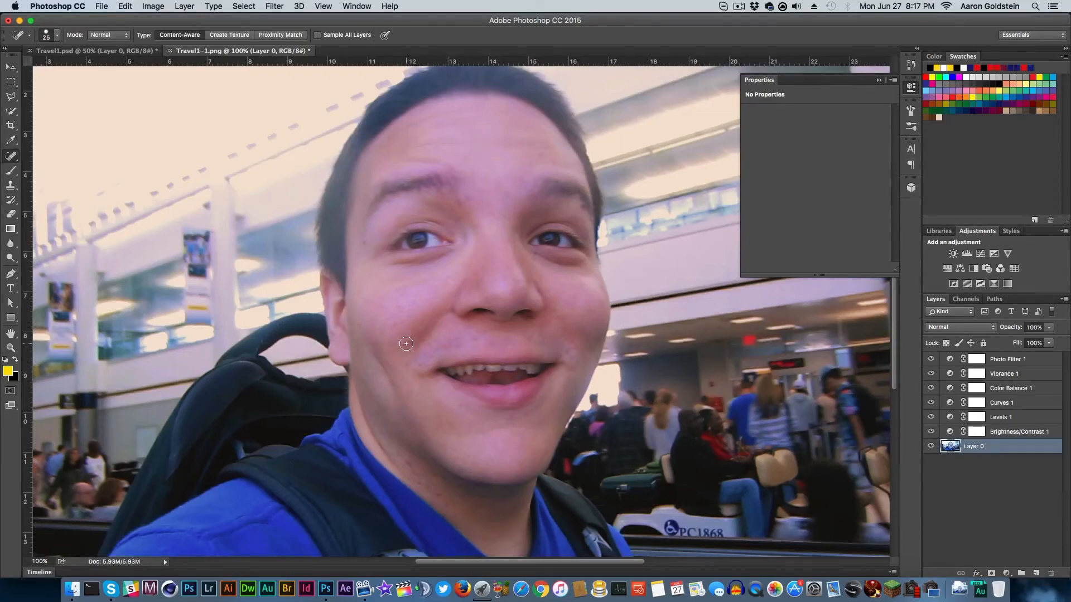
{"action": "scroll", "coordinate": [551, 407], "scroll_direction": "down", "scroll_amount": 2}
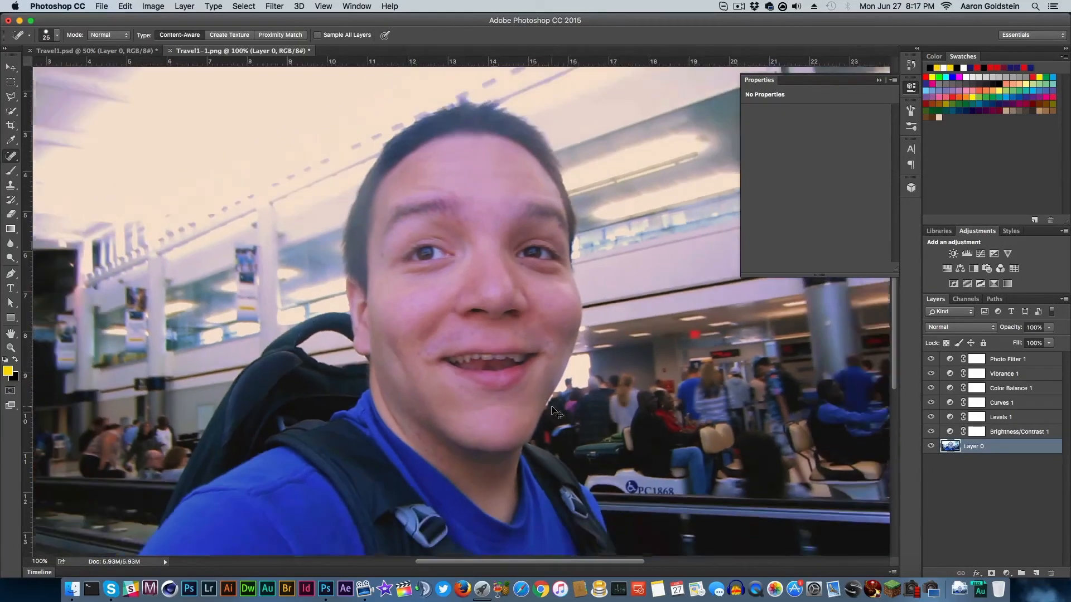